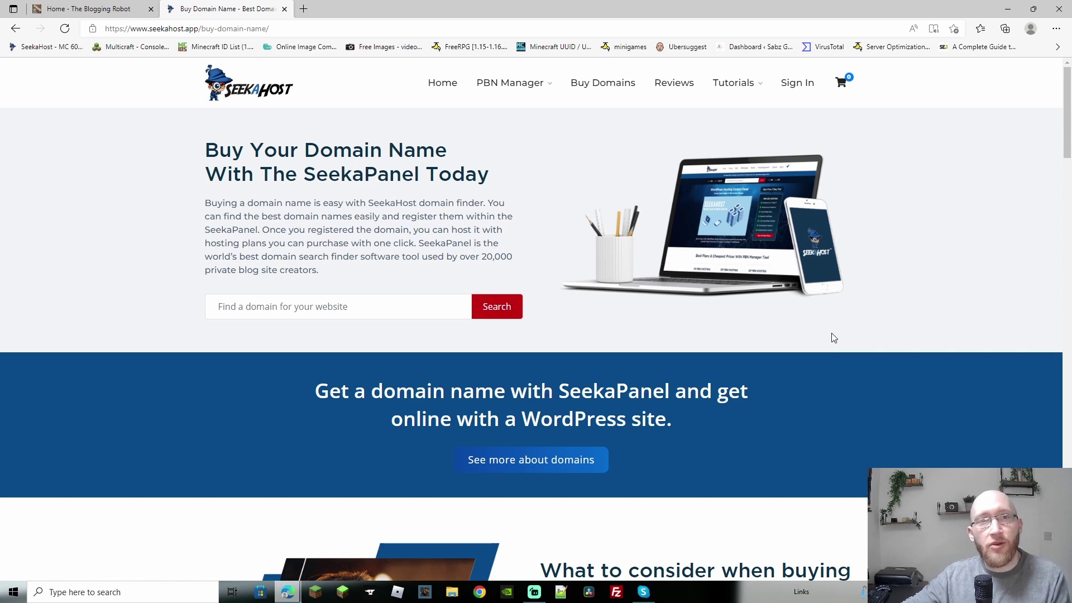
- Switch from the SeekaHost Buy Domain tab to the 'Home - The Blogging Robot' tab
key(ctrl+shift+Tab)
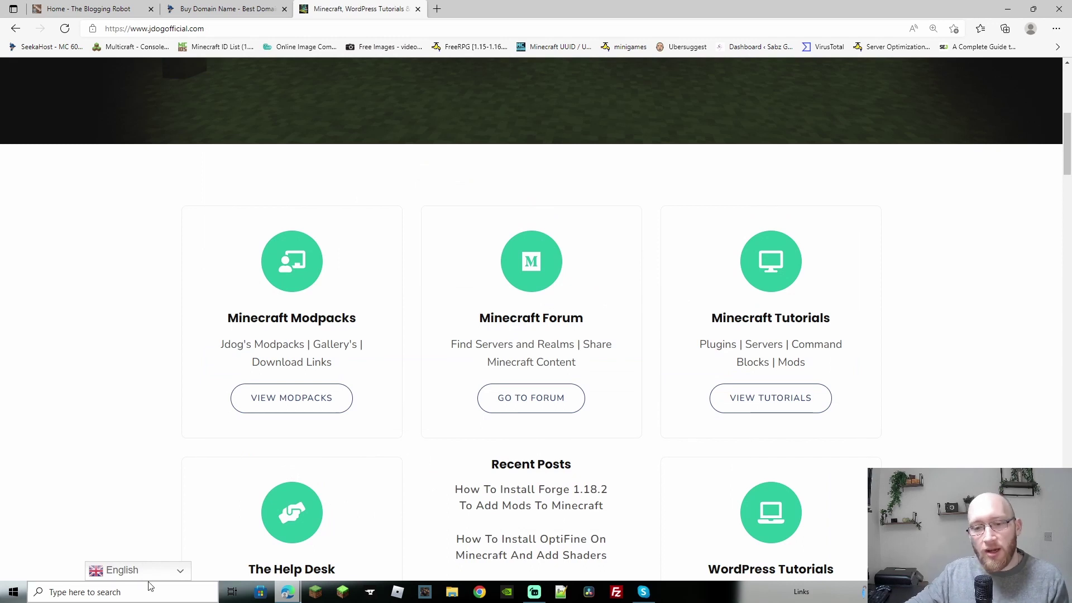
- Translate the Jdog Official site into German using the bottom-left flag dropdown and scroll through it
click(154, 575)
click(127, 540)
scroll(364, 456, up, 2)
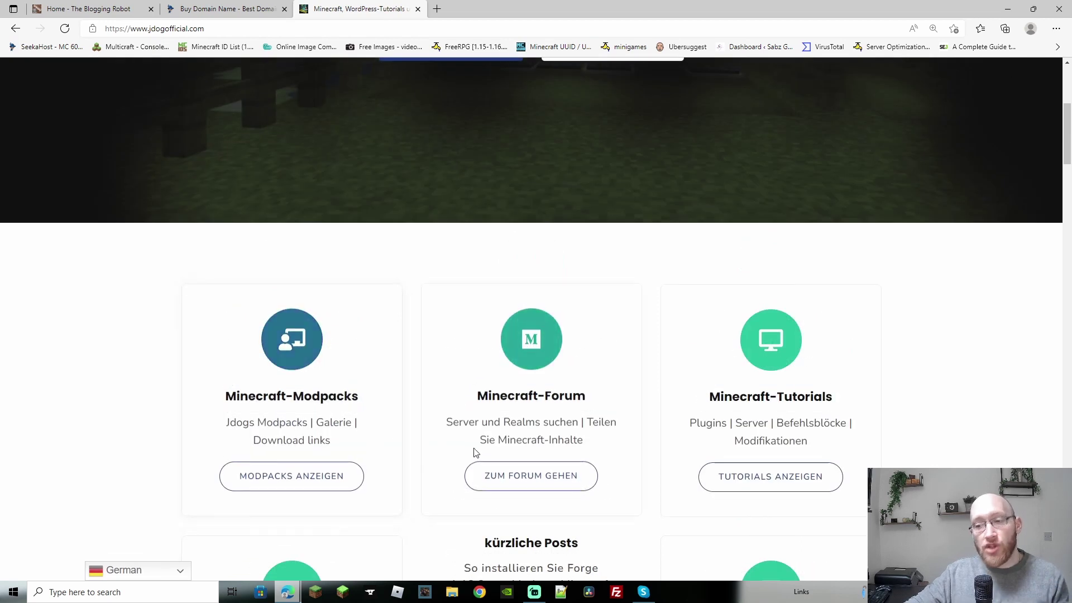
scroll(480, 451, down, 10)
scroll(484, 453, down, 12)
scroll(485, 454, down, 10)
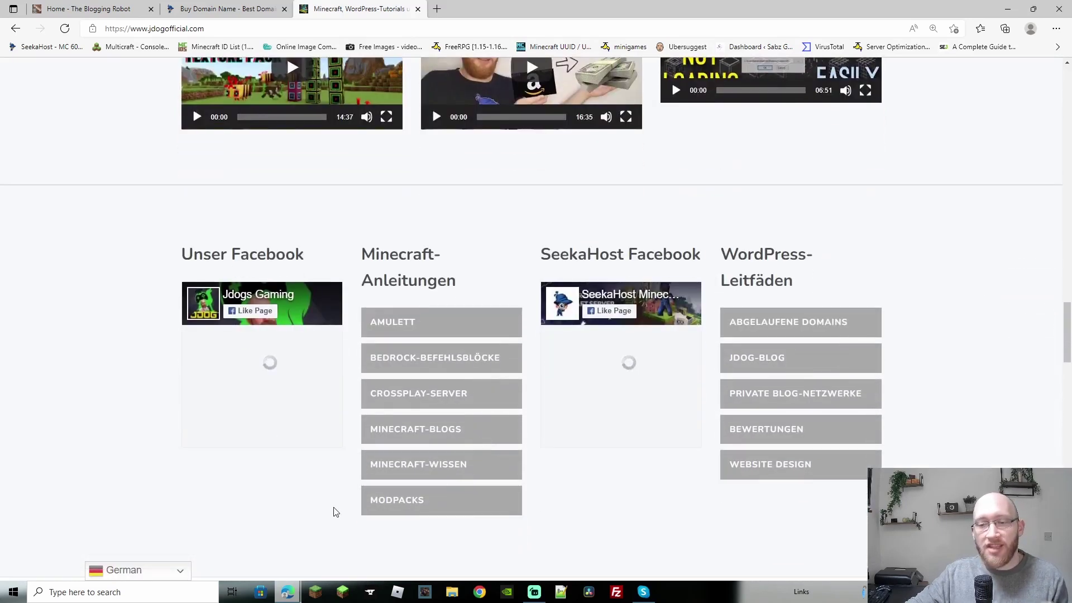
- Switch the Jdog Official site back to English from the flag dropdown
click(185, 576)
click(130, 504)
scroll(247, 514, up, 20)
scroll(457, 487, up, 1)
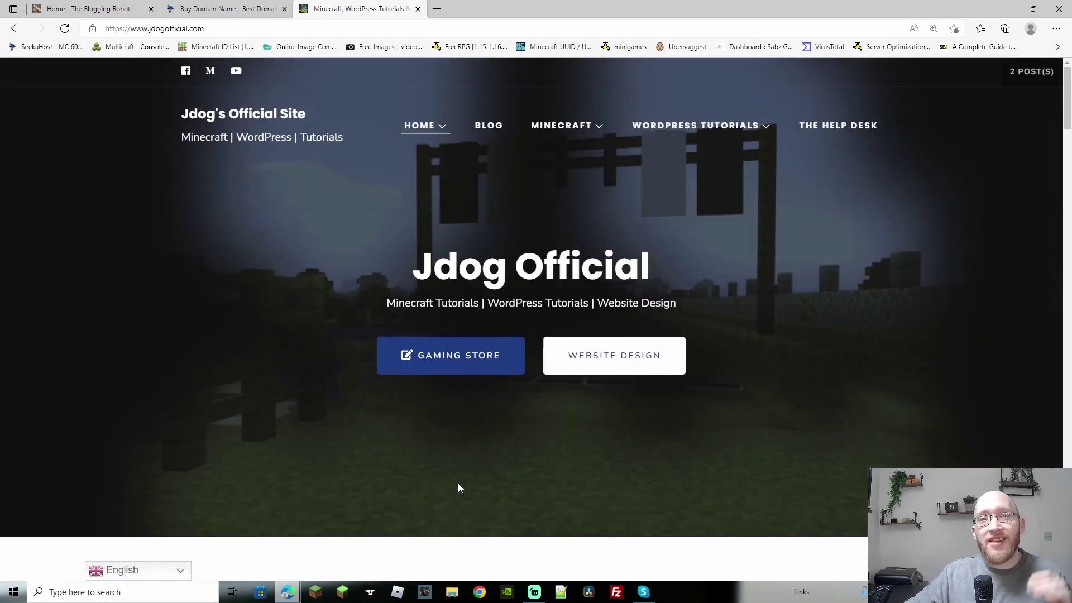
- Close the Jdog tab, then install and activate GTranslate from Plugins > Add New
key(ctrl+w)
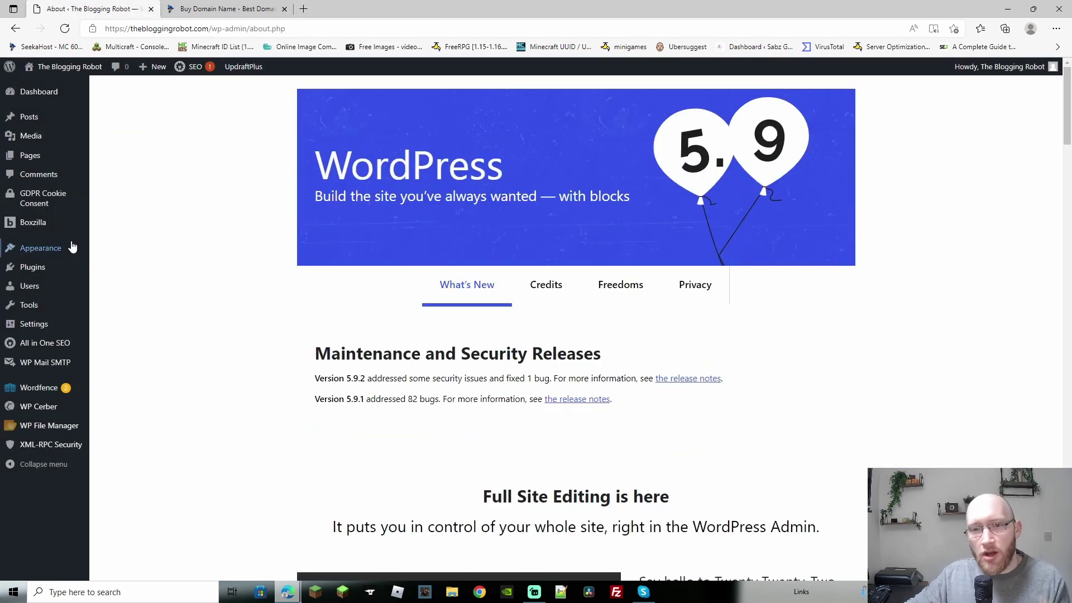
click(33, 269)
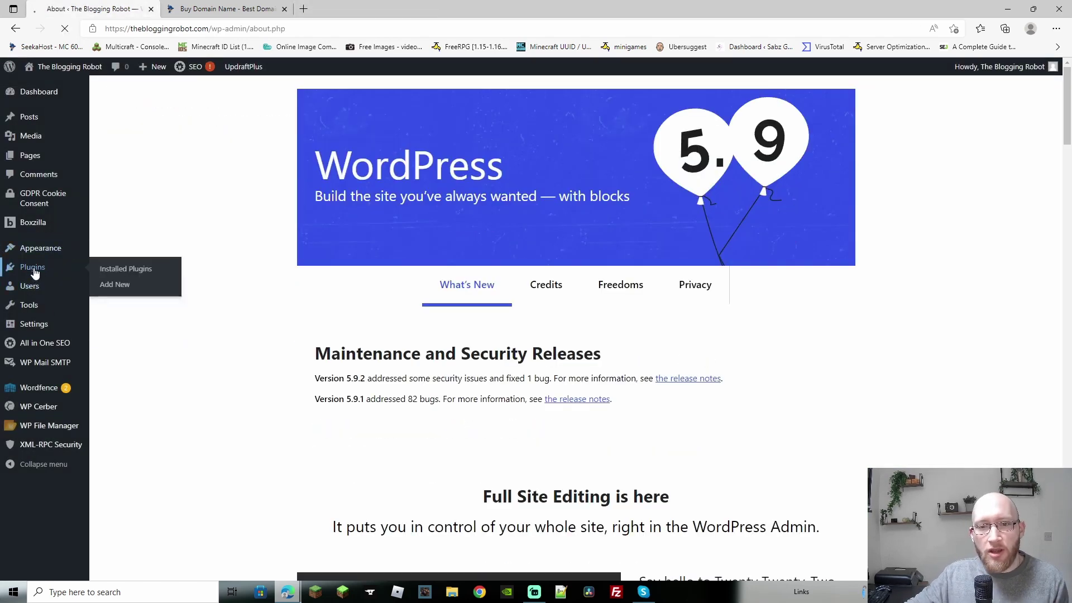
click(106, 286)
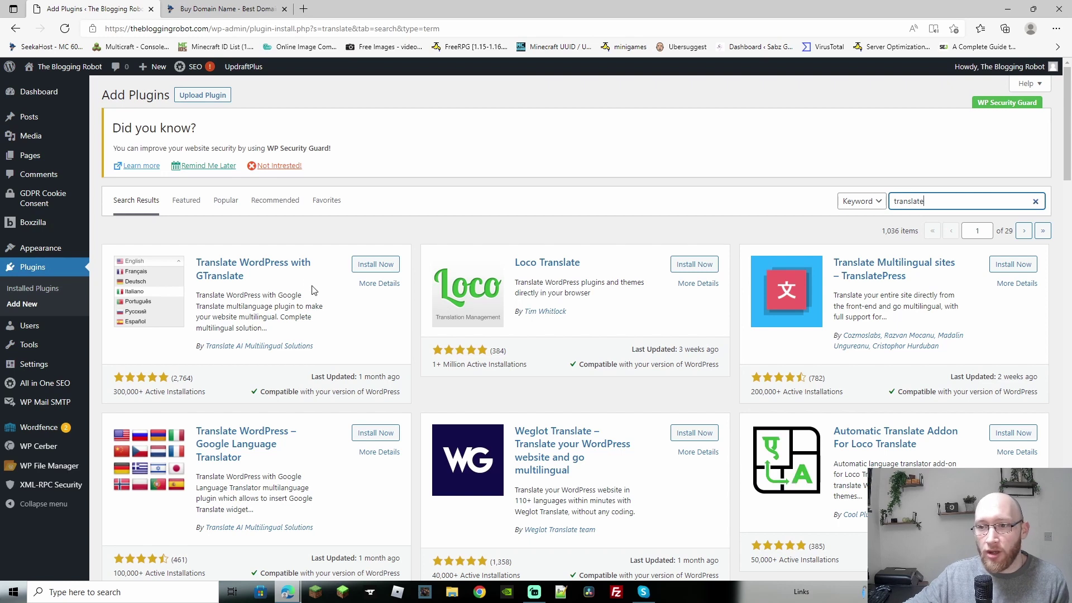
click(385, 268)
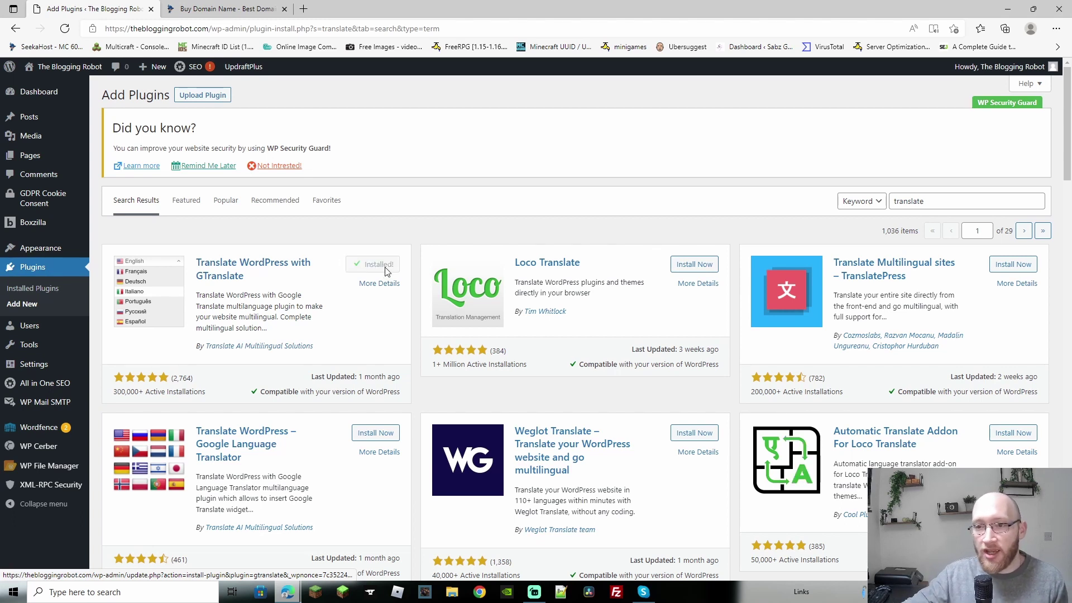
click(382, 271)
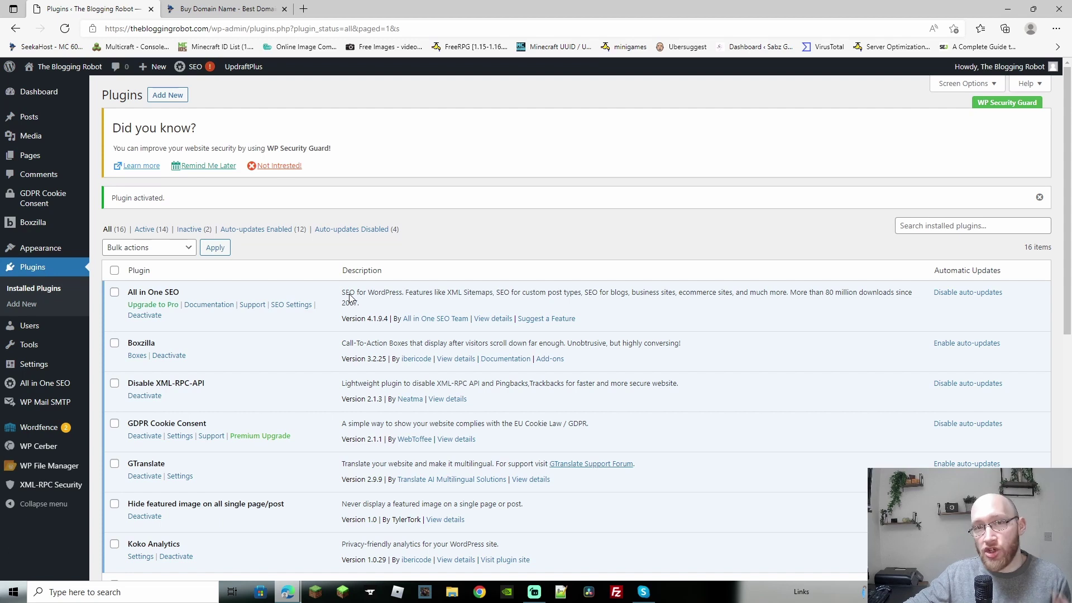
- In GTranslate settings, tick Gujarati and Ukrainian under Flag languages
click(188, 478)
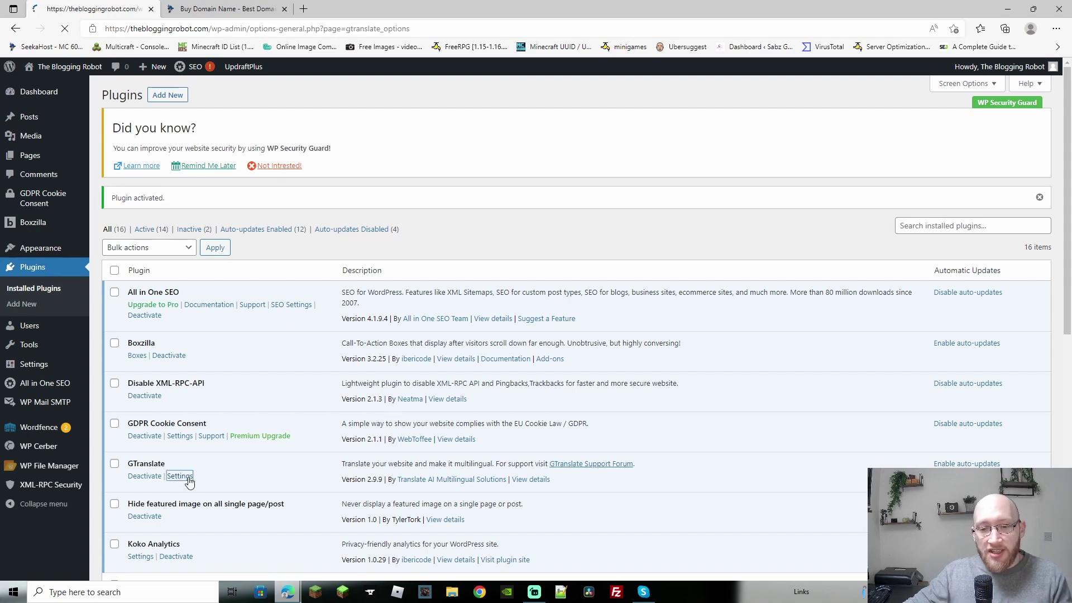
scroll(552, 279, down, 5)
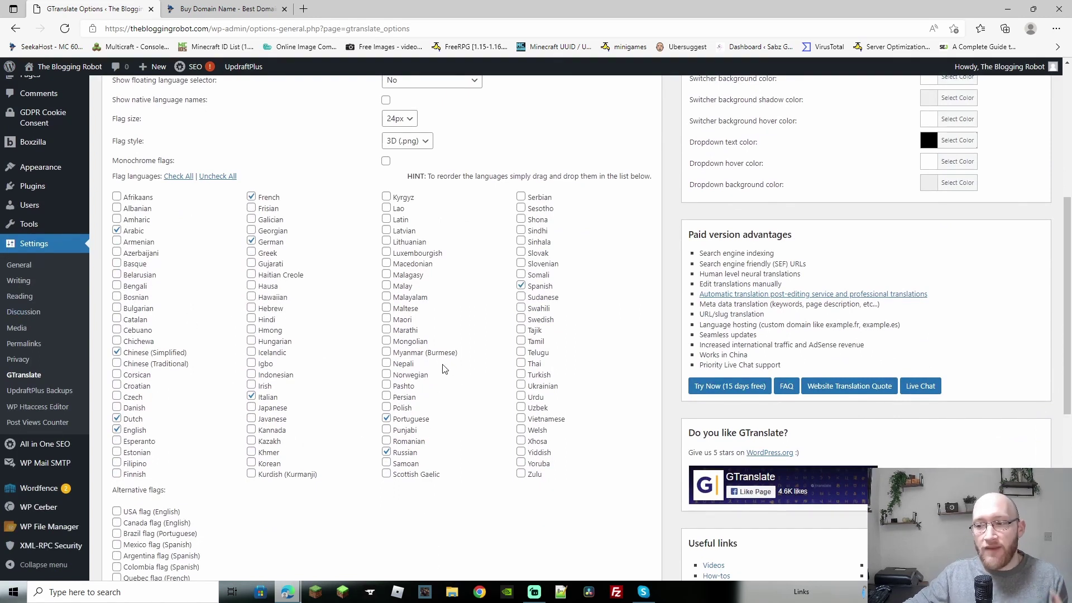
click(252, 264)
click(522, 386)
scroll(535, 331, down, 1)
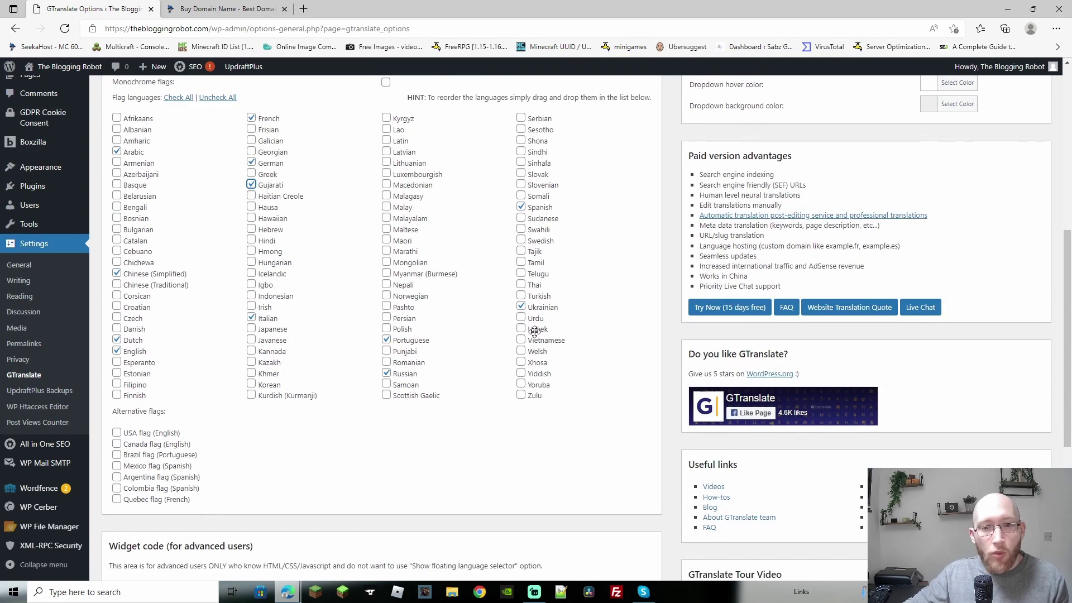
scroll(411, 287, up, 1)
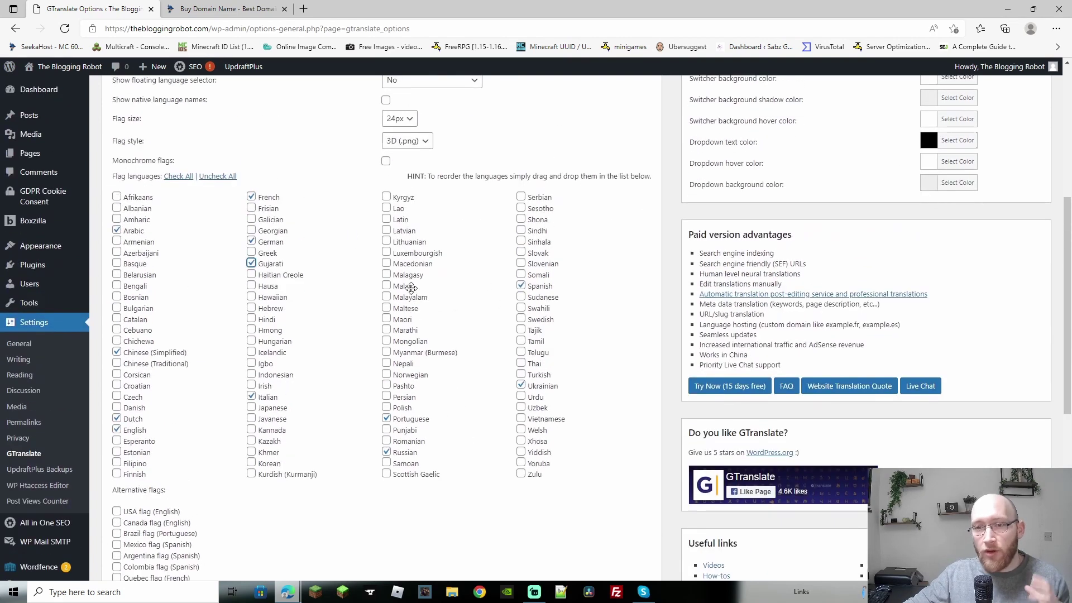
scroll(411, 288, up, 4)
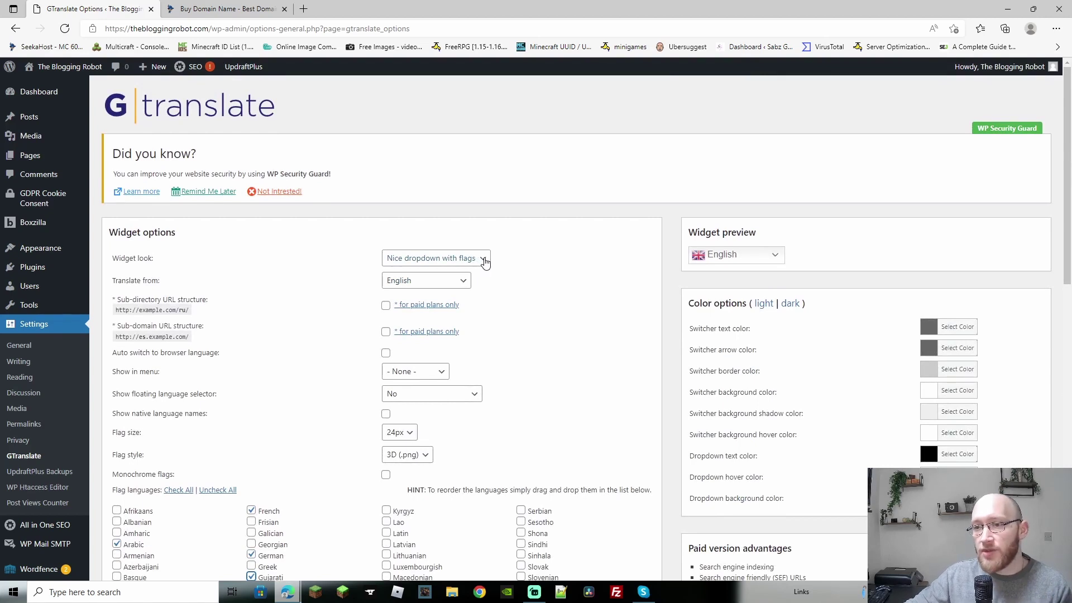
click(485, 263)
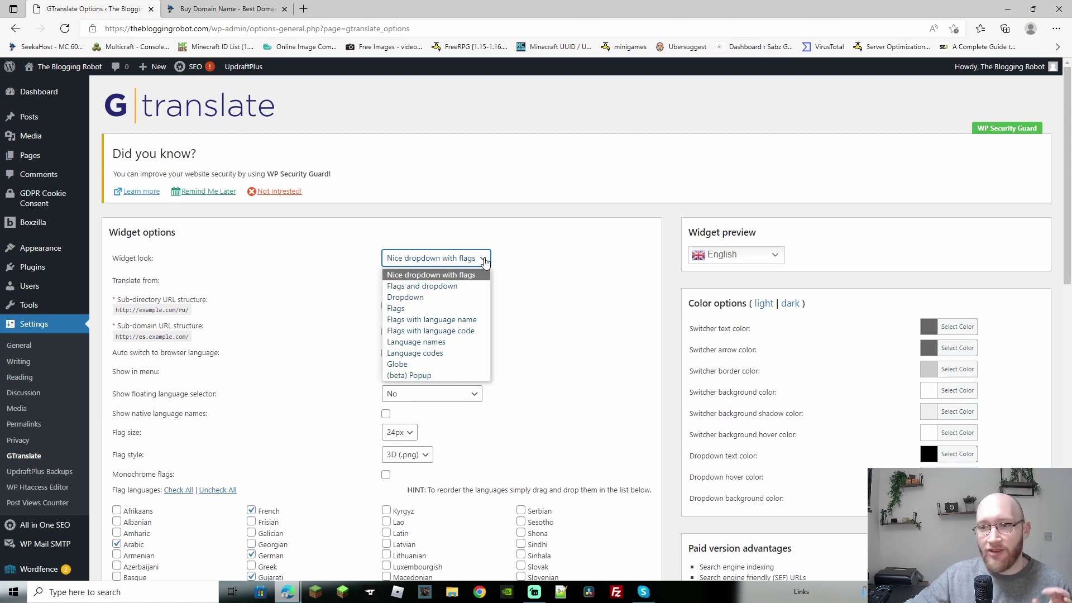
click(435, 287)
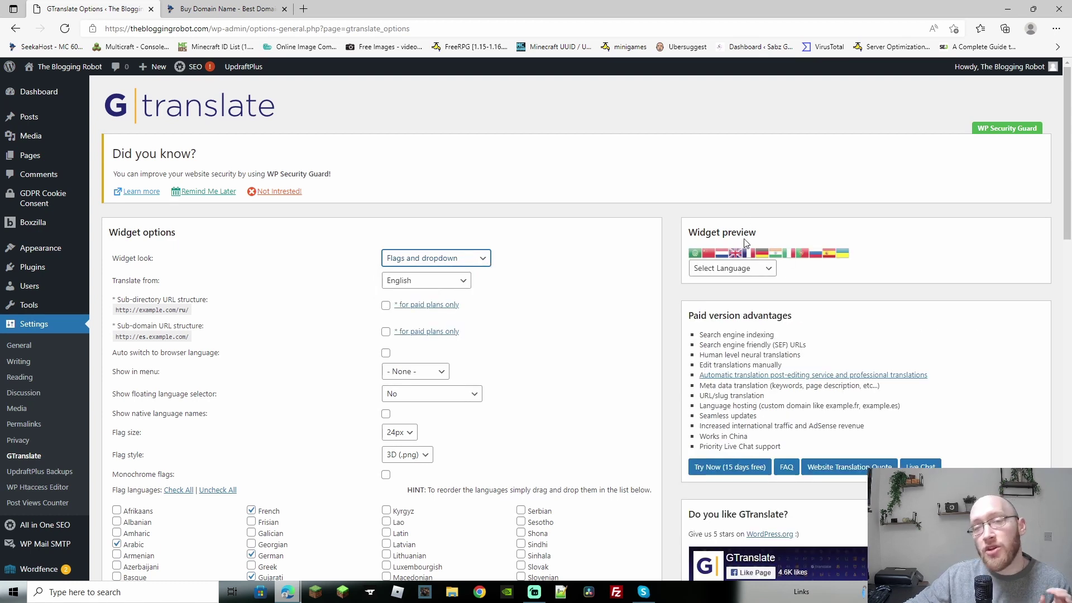
click(435, 258)
click(419, 363)
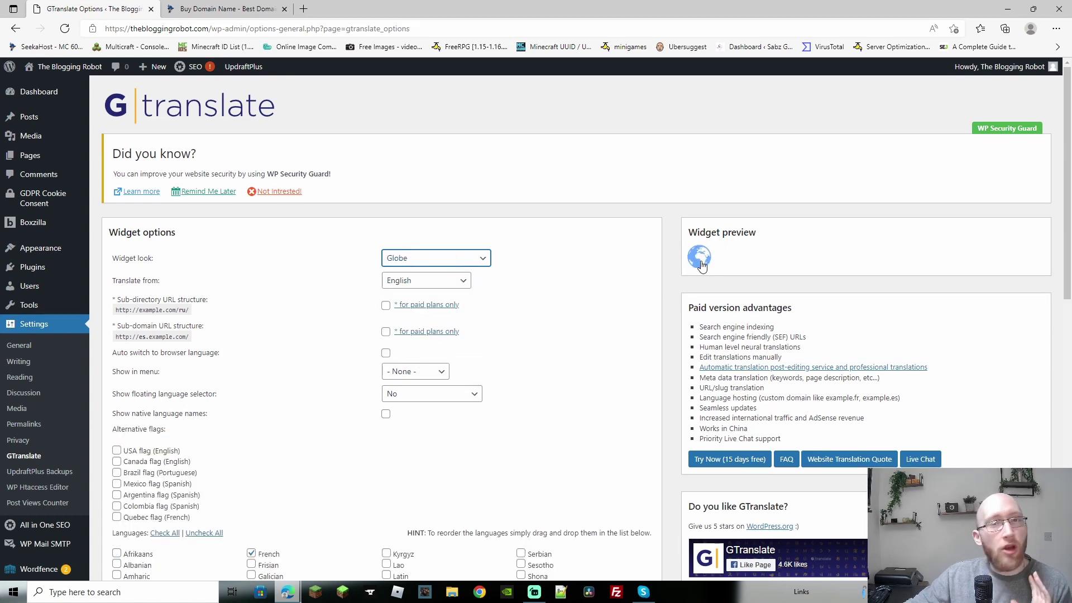
click(484, 258)
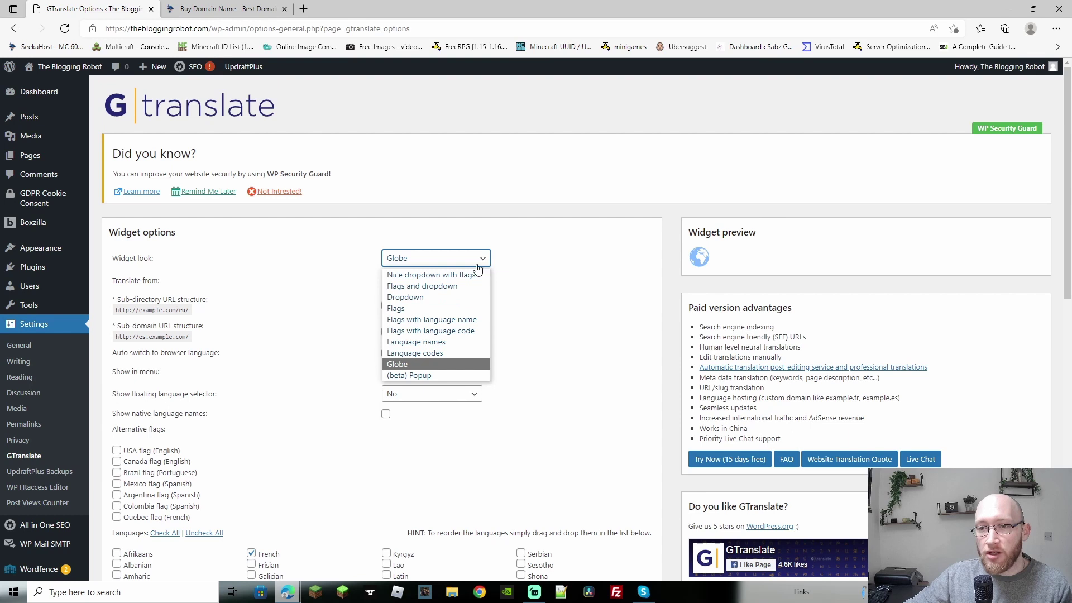
click(442, 276)
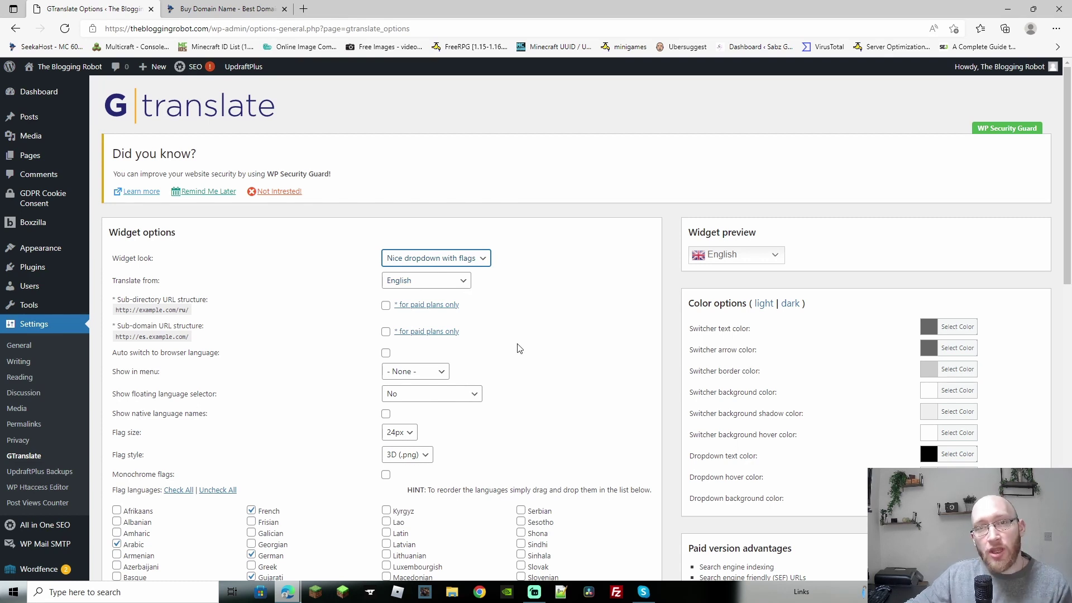
- Keep the selector out of site menus and set the floating language selector to Bottom left
click(433, 372)
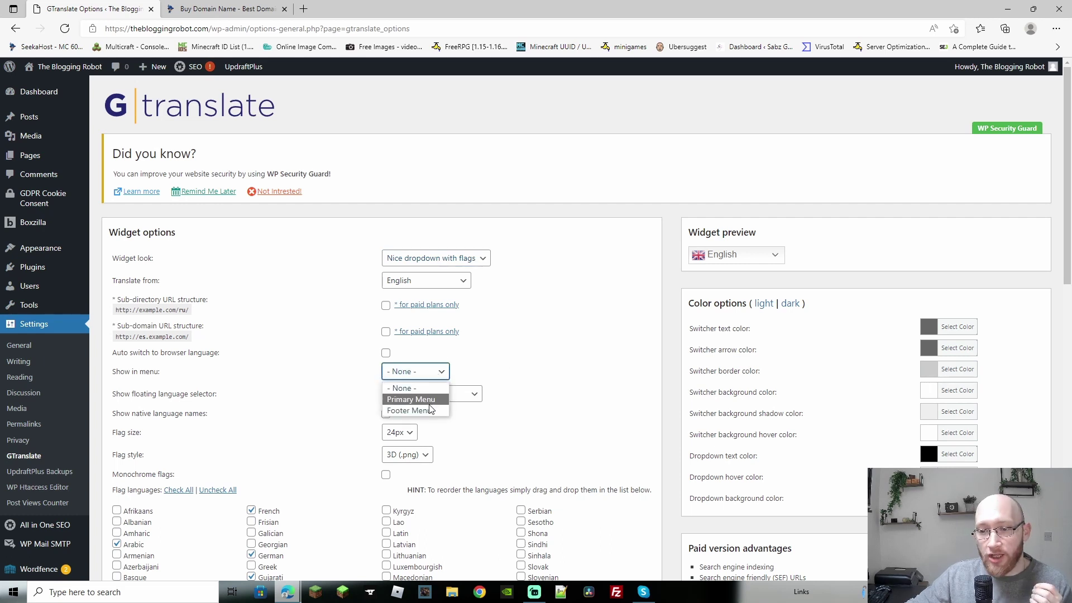
click(491, 370)
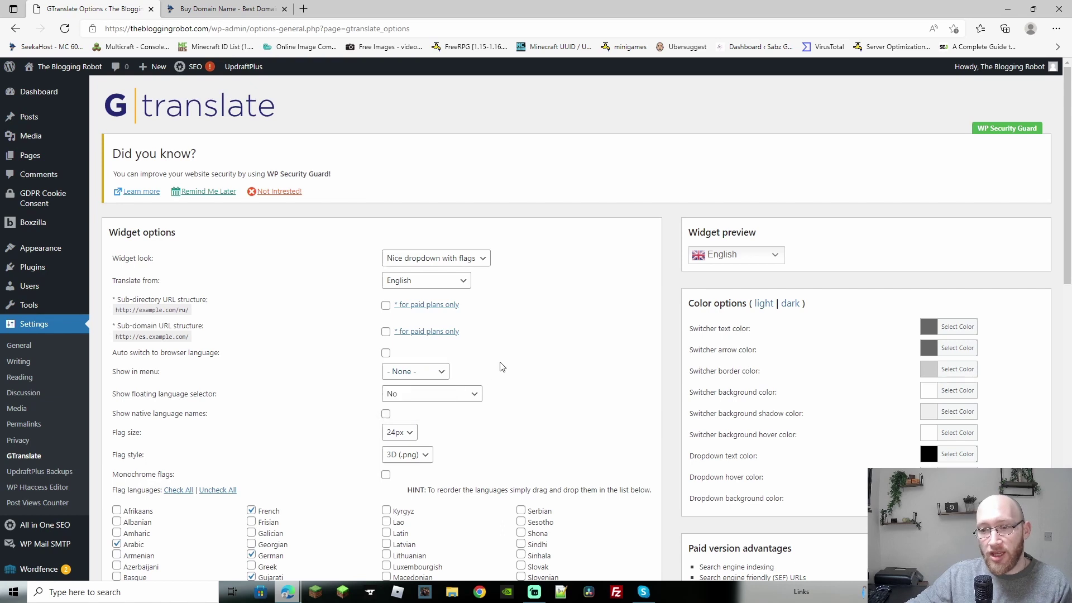
click(473, 397)
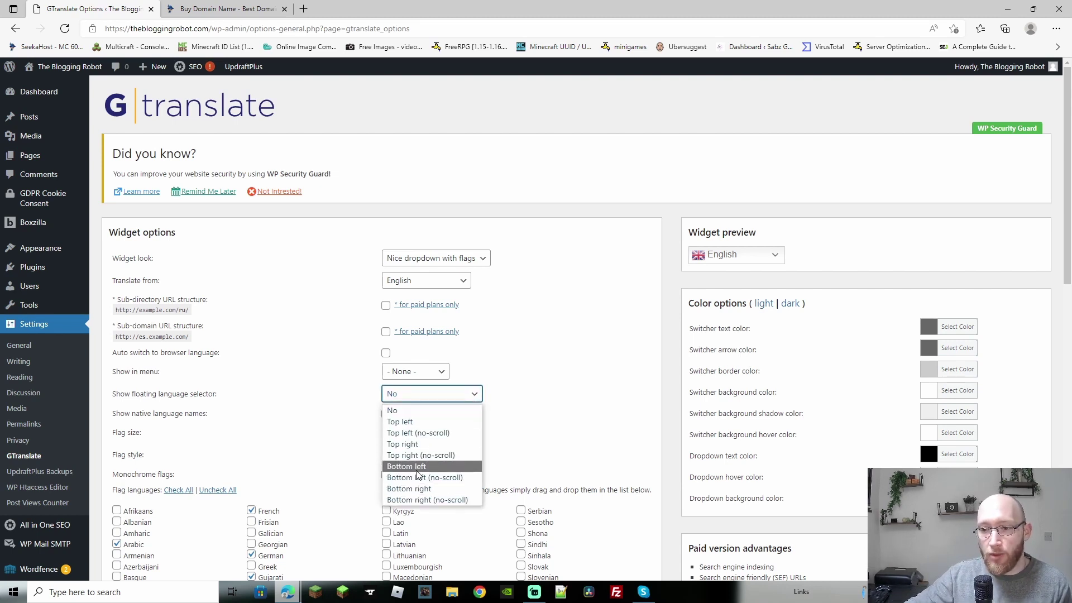
click(444, 464)
click(560, 384)
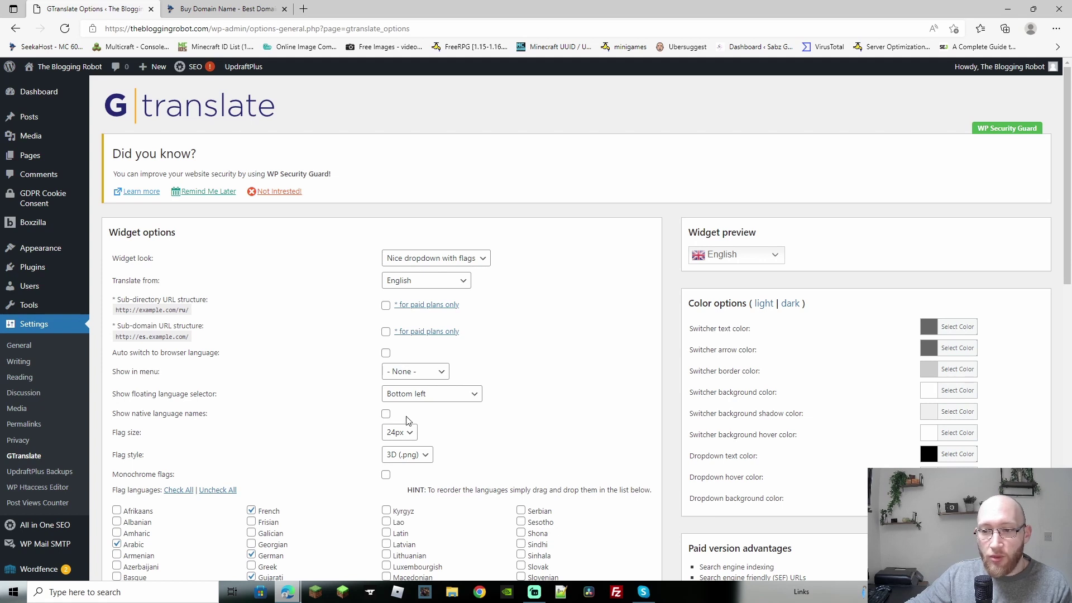
scroll(410, 417, down, 2)
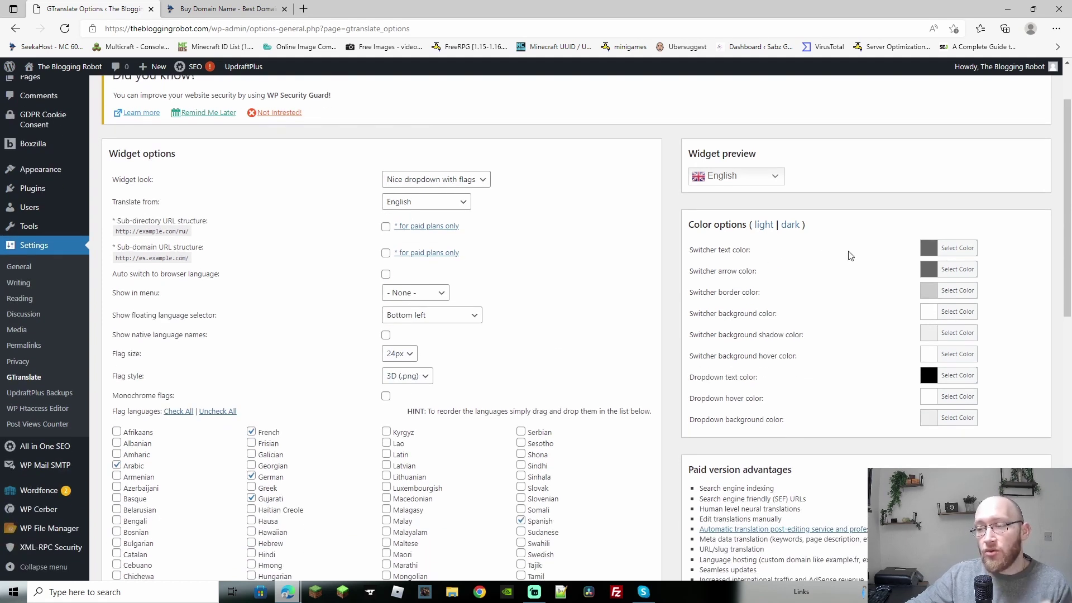
- Preview the dark colour scheme, then keep the switcher on the light scheme
click(764, 225)
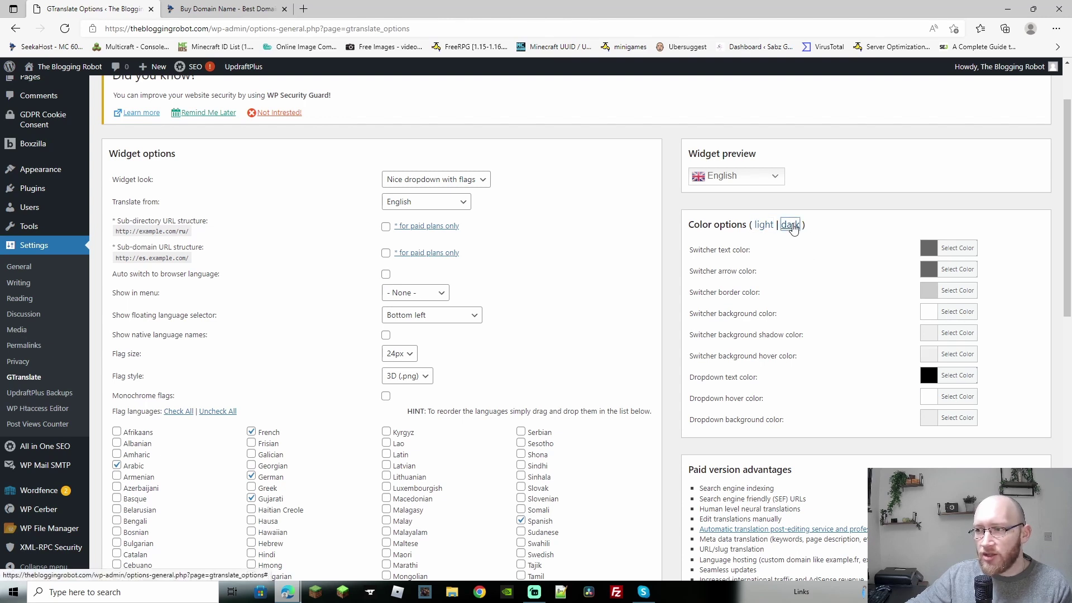
click(793, 226)
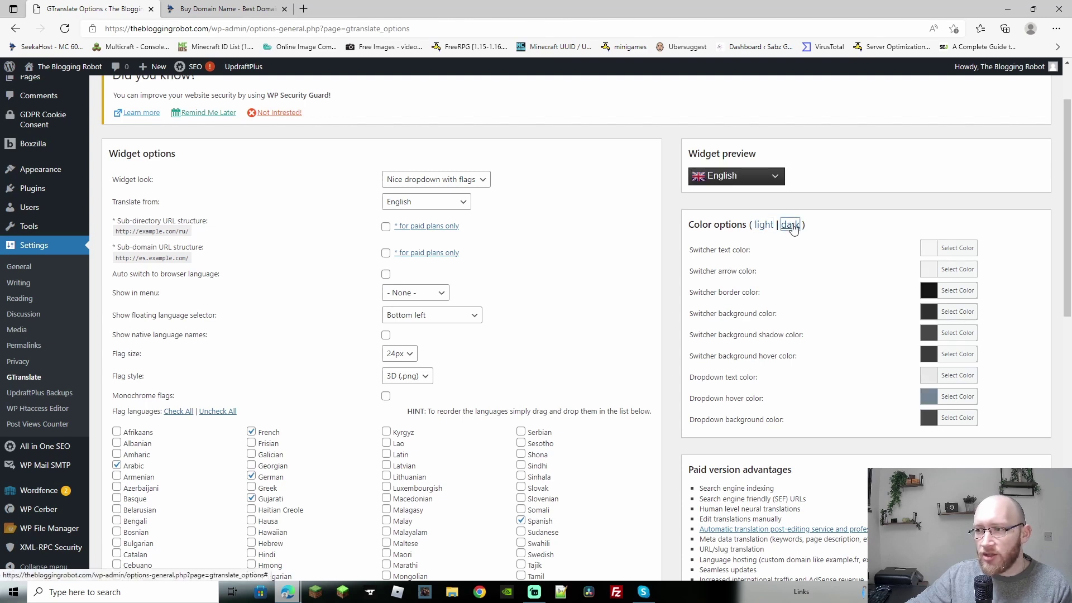
click(764, 225)
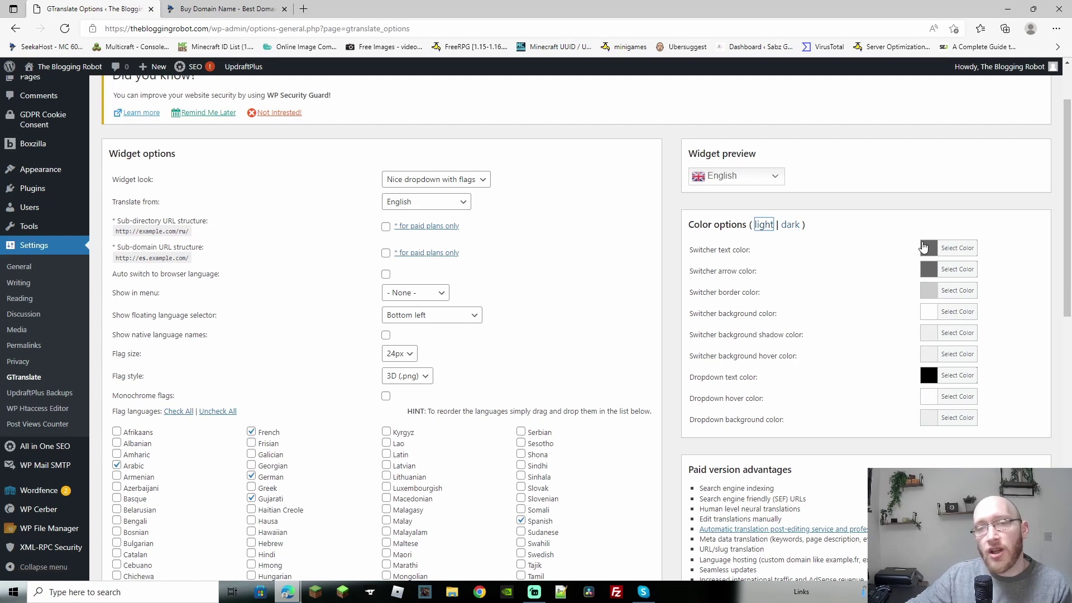
scroll(384, 341, up, 2)
scroll(413, 311, down, 12)
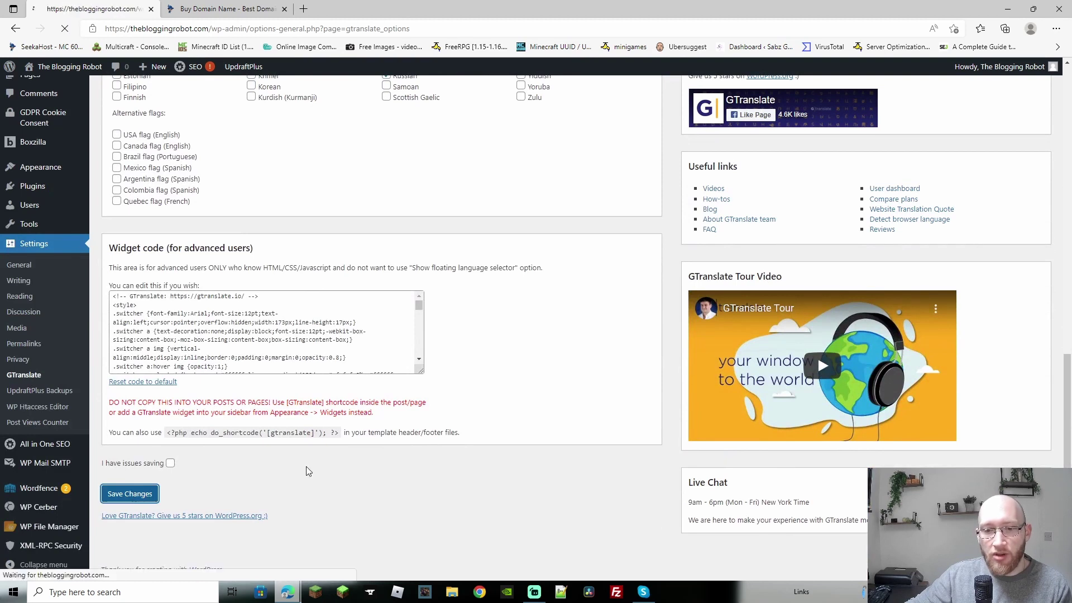
- Save GTranslate settings, allowlist Wordfence's false-positive block, and reload the settings page
click(135, 494)
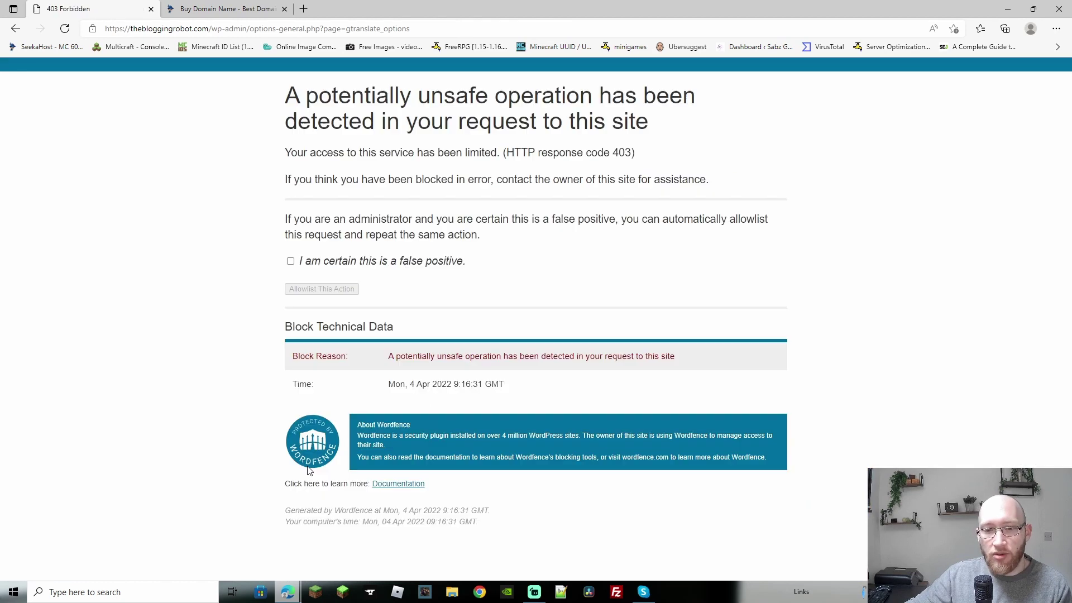
click(291, 262)
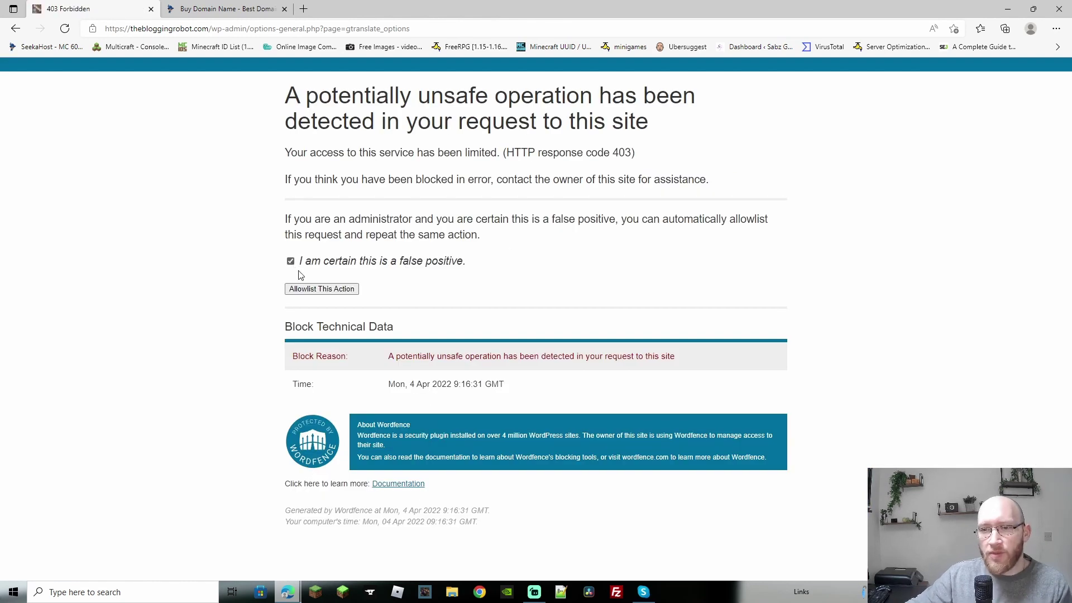
click(321, 289)
click(239, 29)
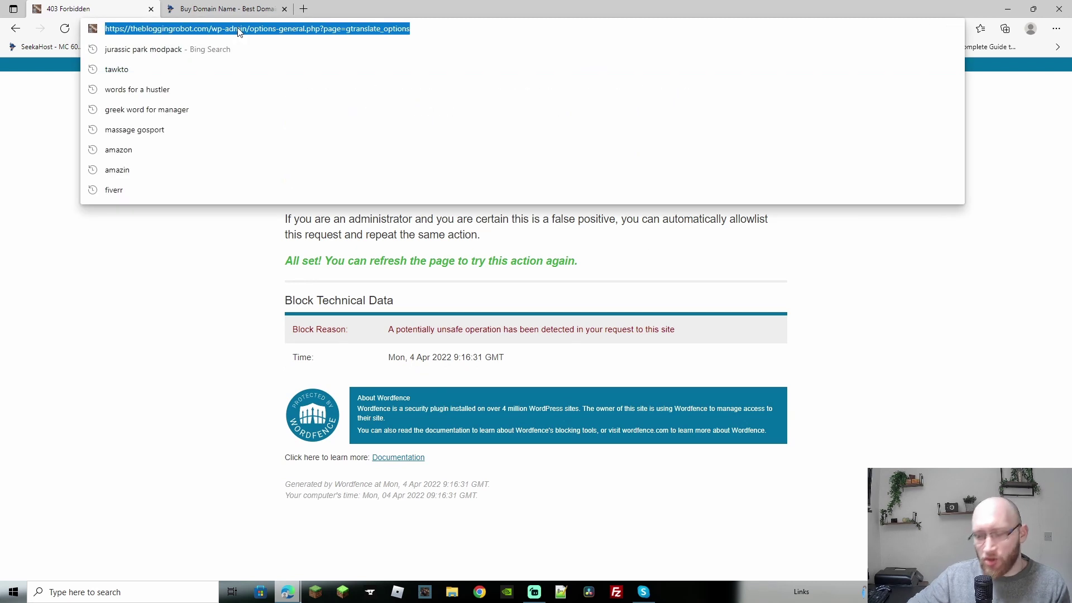
key(Return)
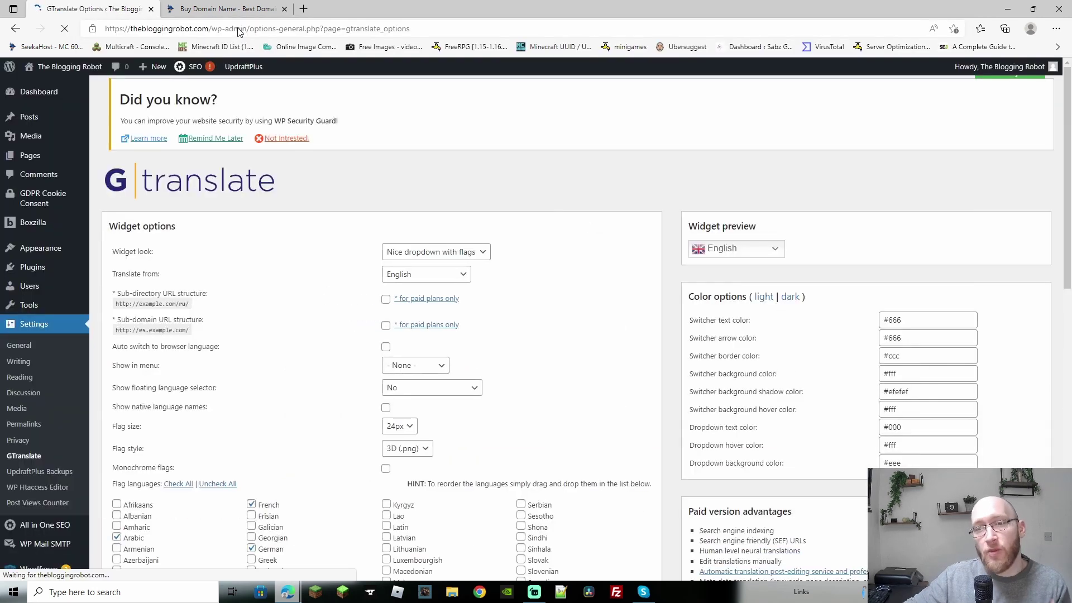
- Visit the live blog and translate it into Dutch with the bottom-left floating selector
click(56, 67)
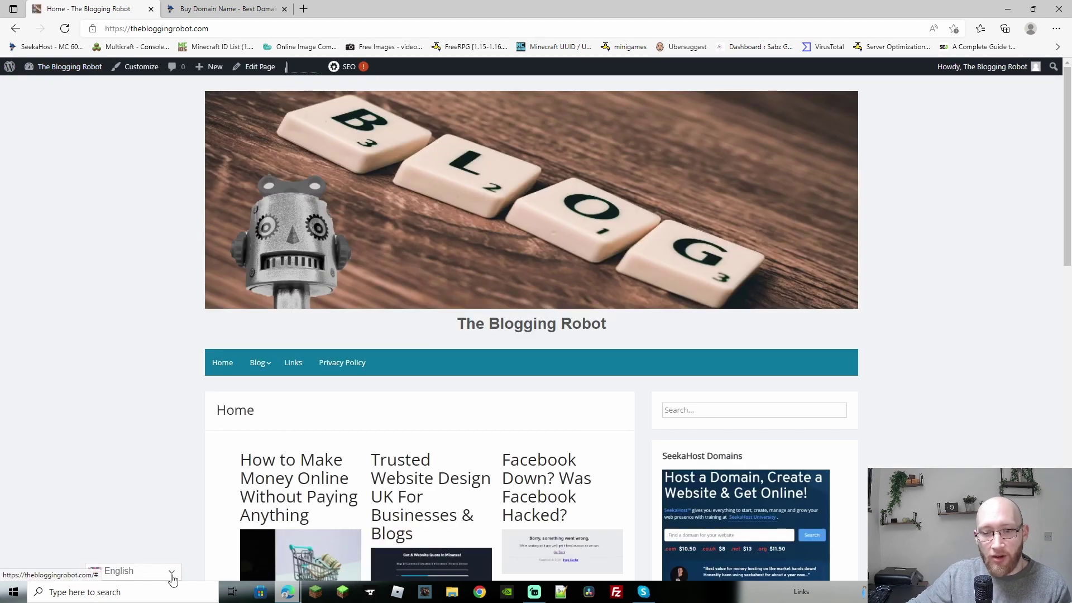
click(173, 579)
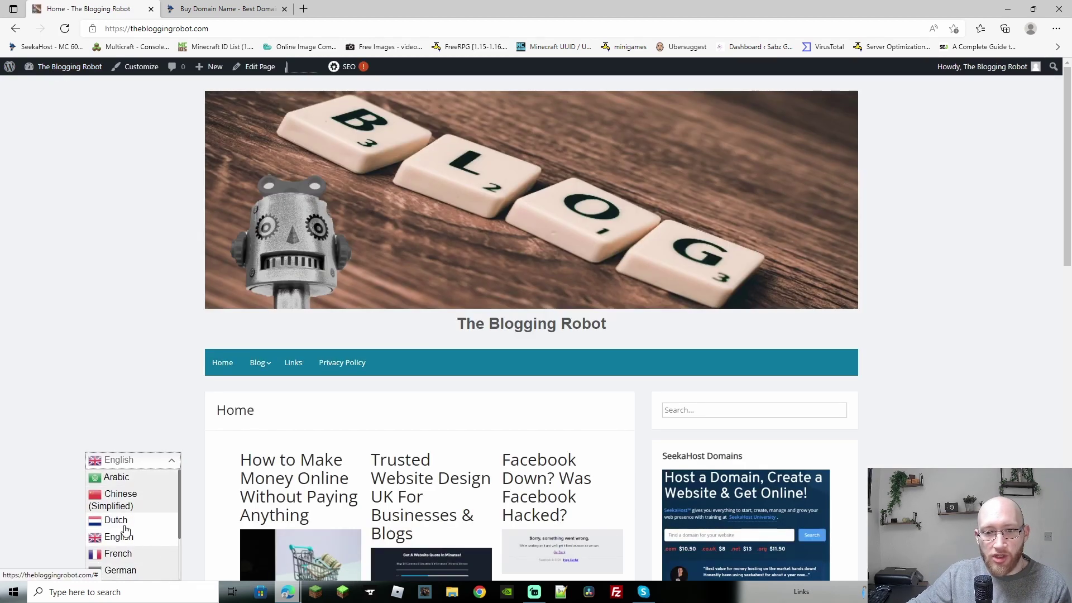
click(124, 523)
scroll(741, 270, down, 2)
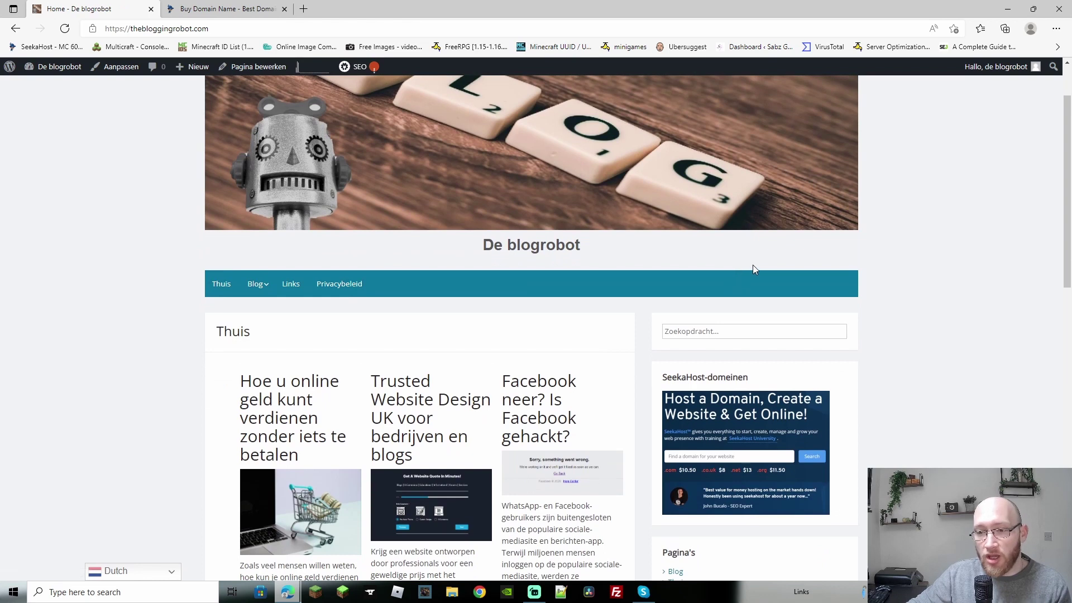
scroll(754, 269, down, 5)
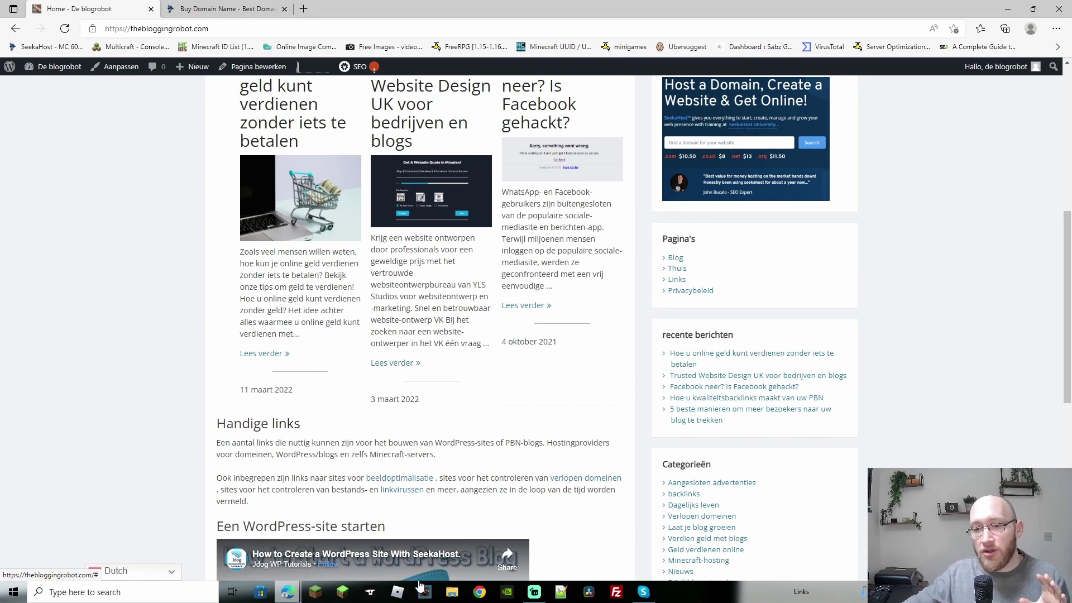
scroll(488, 421, up, 7)
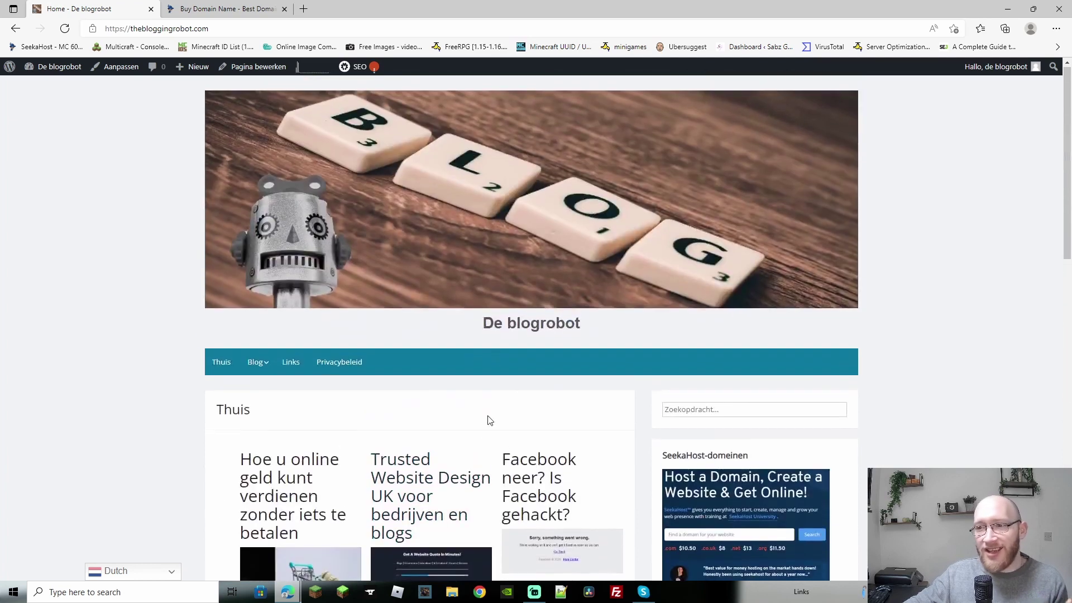
scroll(488, 421, down, 8)
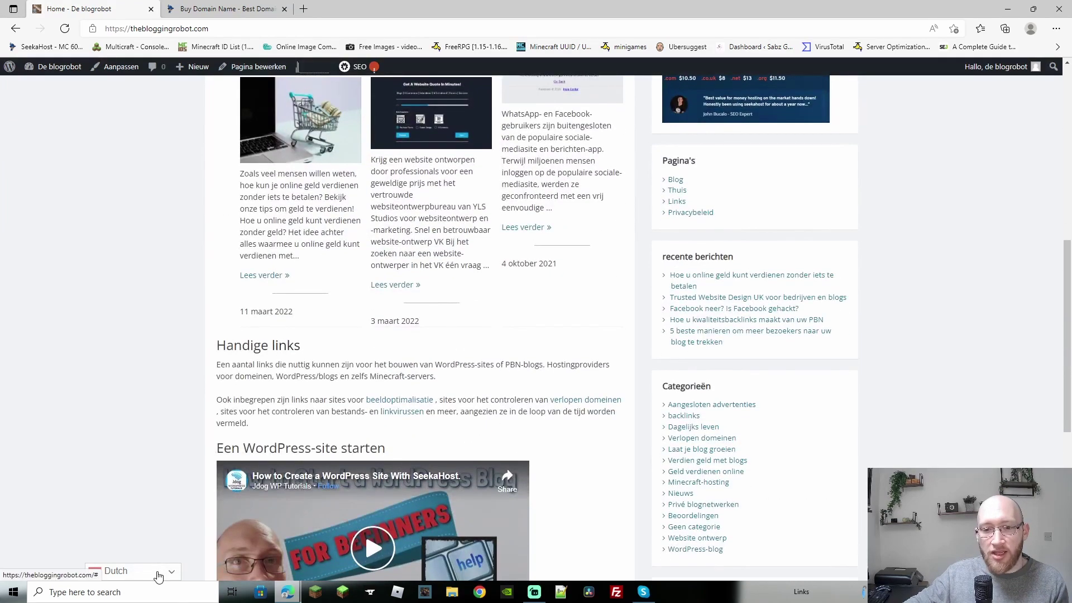
- Switch the blog back to English from the floating selector
click(158, 570)
click(140, 541)
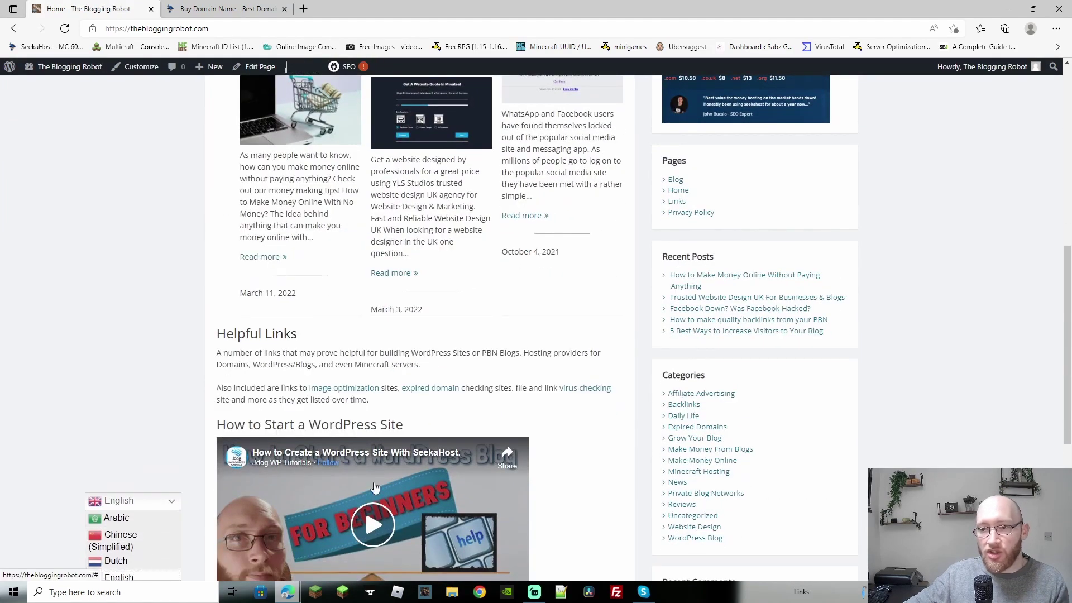
scroll(438, 462, up, 10)
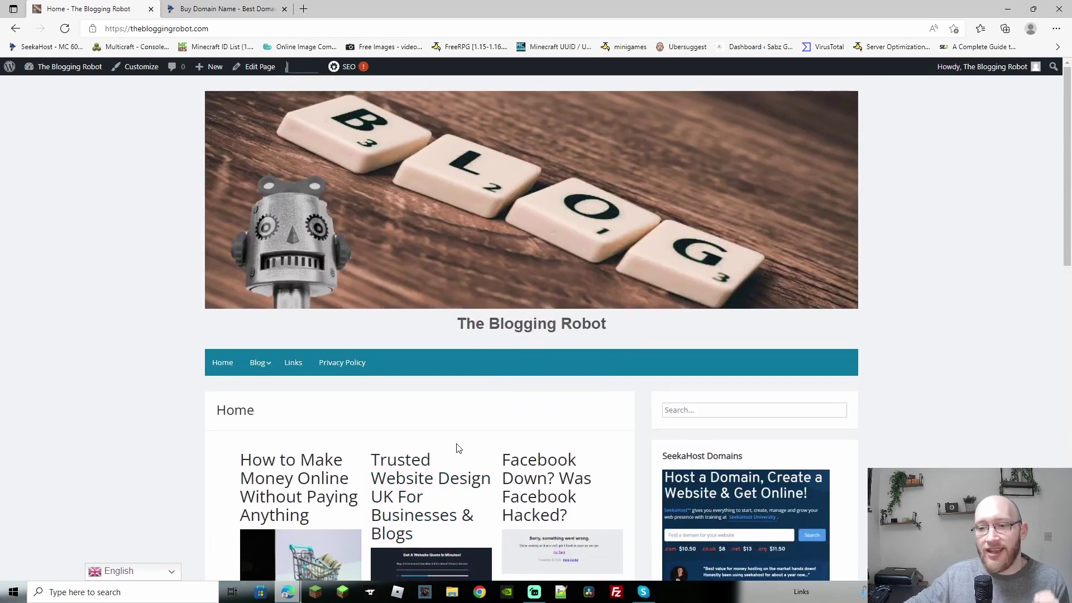